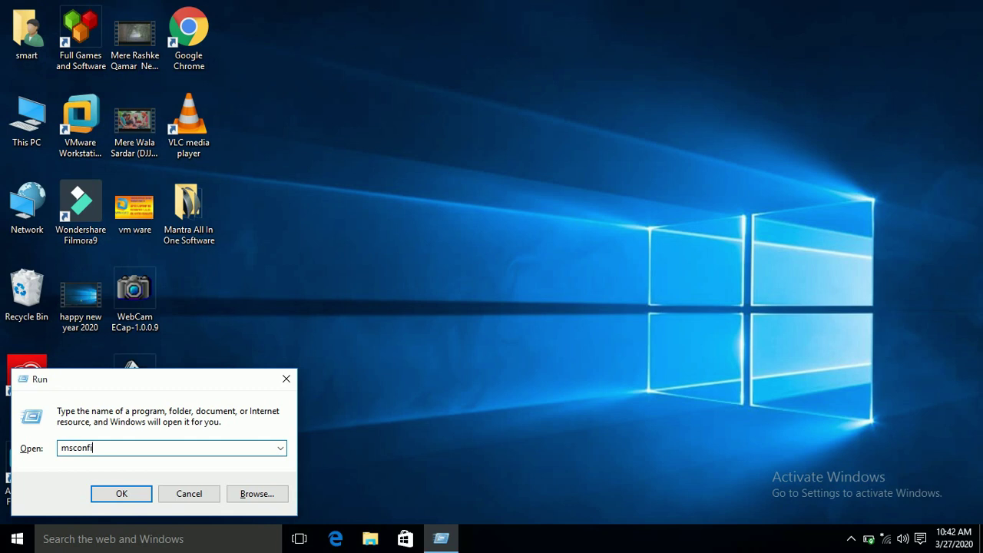
# Open System Configuration by running the msconfig command, correcting the mistyped name.
pyautogui.write('g\\')
pyautogui.press('Return')
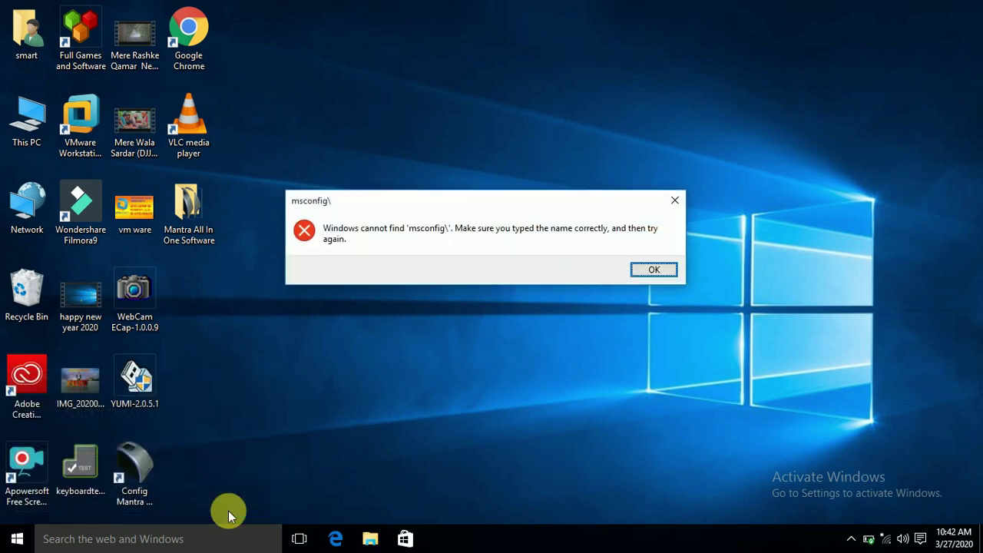
pyautogui.press('Return')
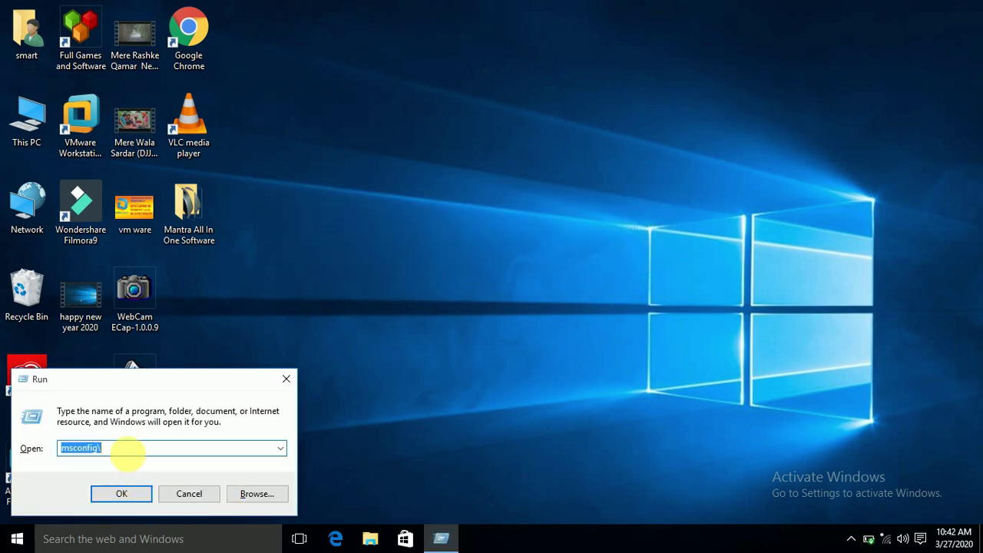
pyautogui.click(135, 454)
pyautogui.press('BackSpace')
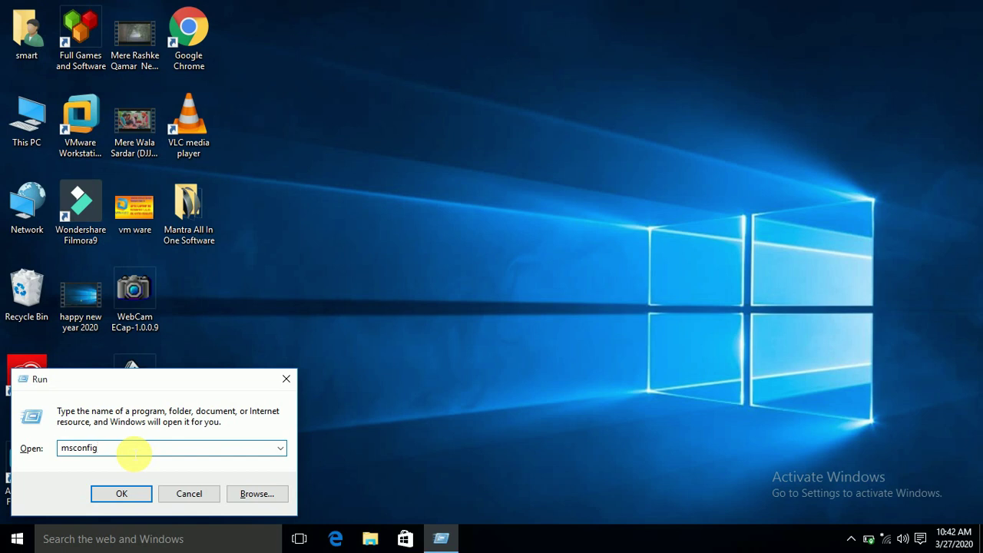
pyautogui.press('Return')
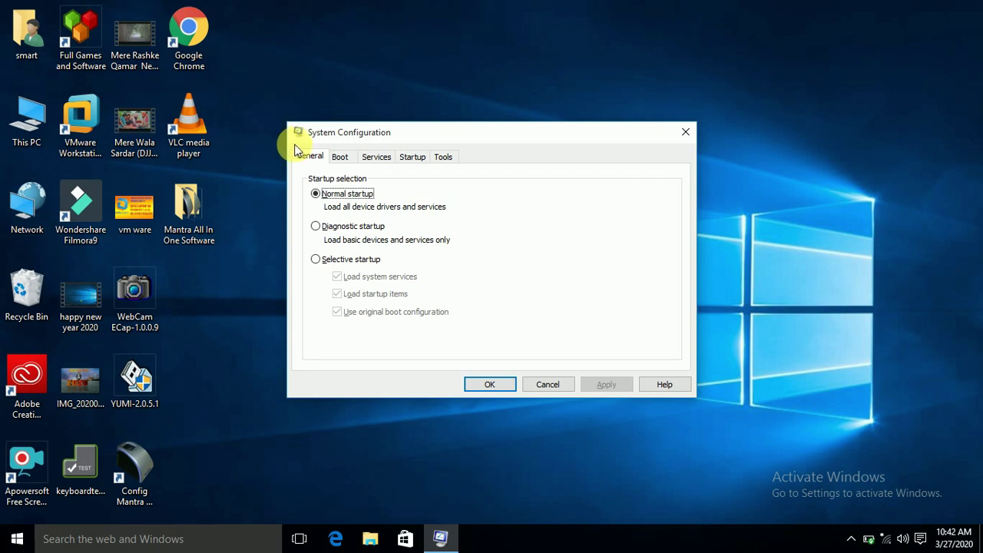
# In the advanced boot options for Windows 10, enable the number of processors setting and set it to 4.
pyautogui.click(341, 158)
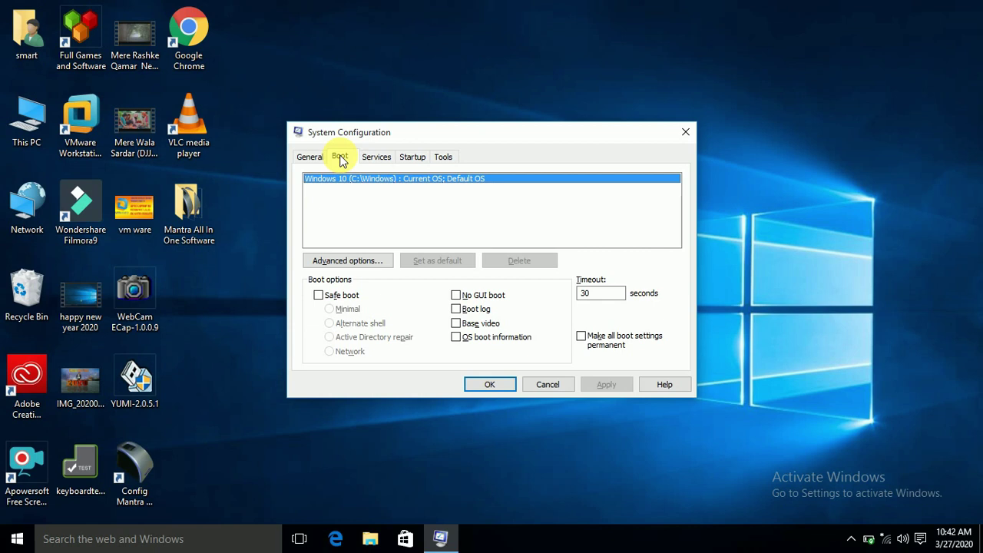
pyautogui.click(351, 261)
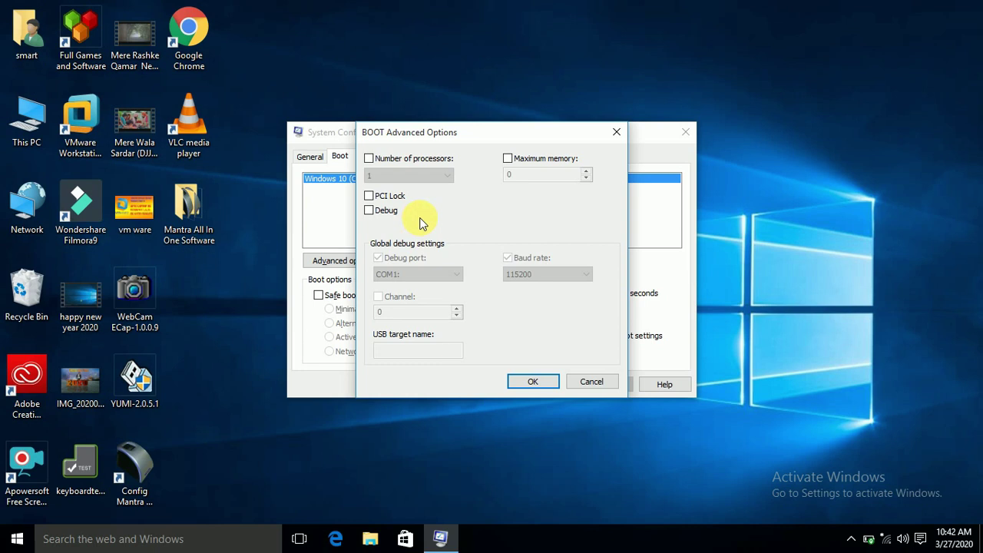
pyautogui.click(368, 158)
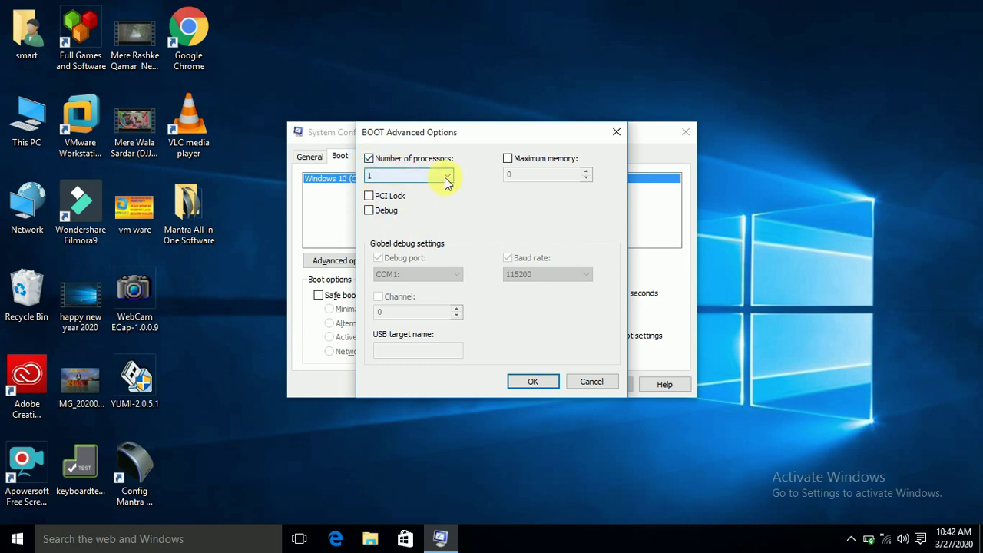
pyautogui.click(446, 177)
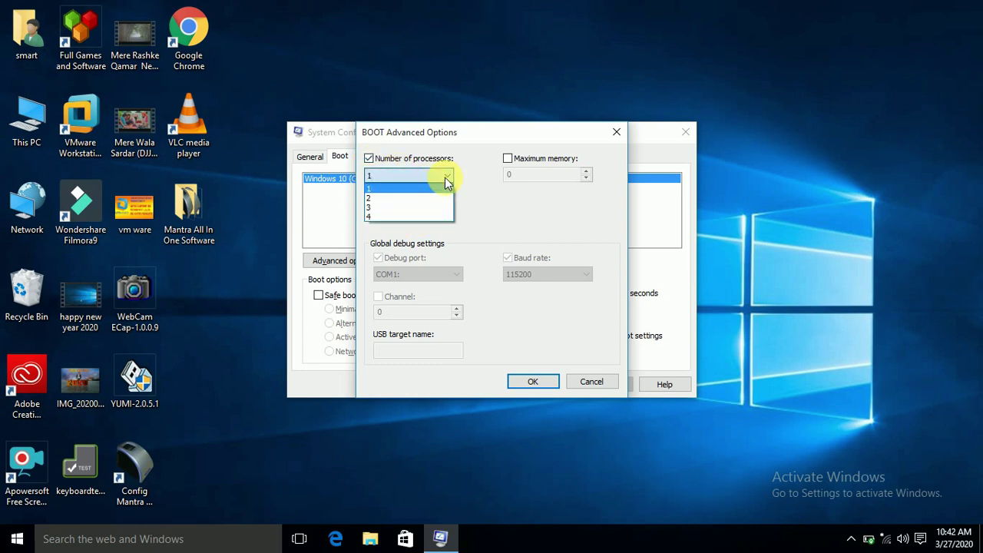
pyautogui.click(375, 217)
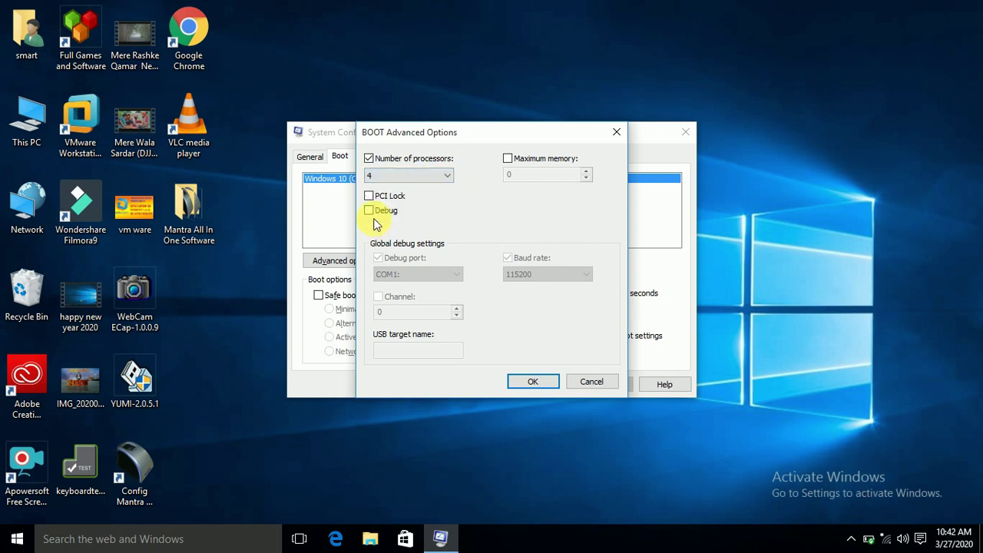
pyautogui.click(535, 382)
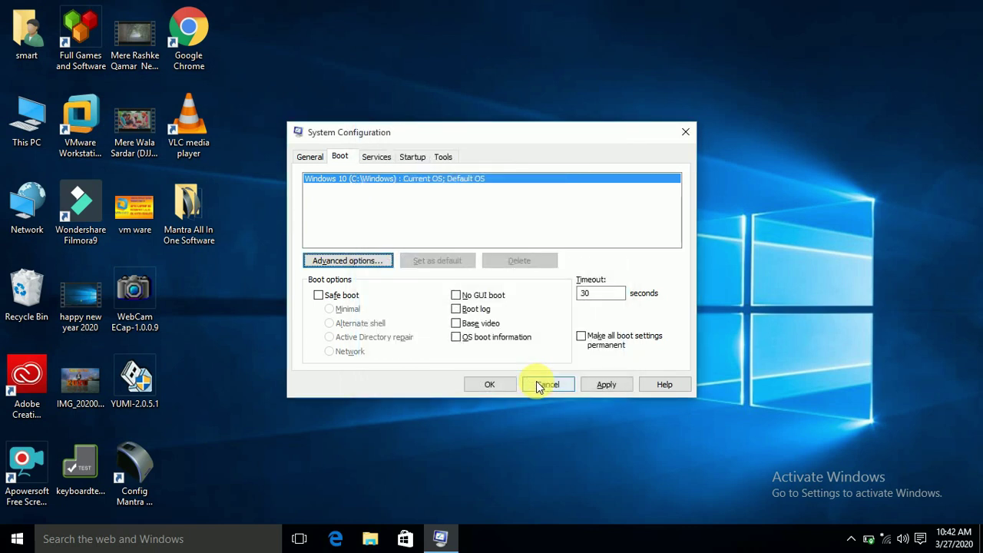
# Apply the boot changes and exit System Configuration without restarting the computer.
pyautogui.click(604, 384)
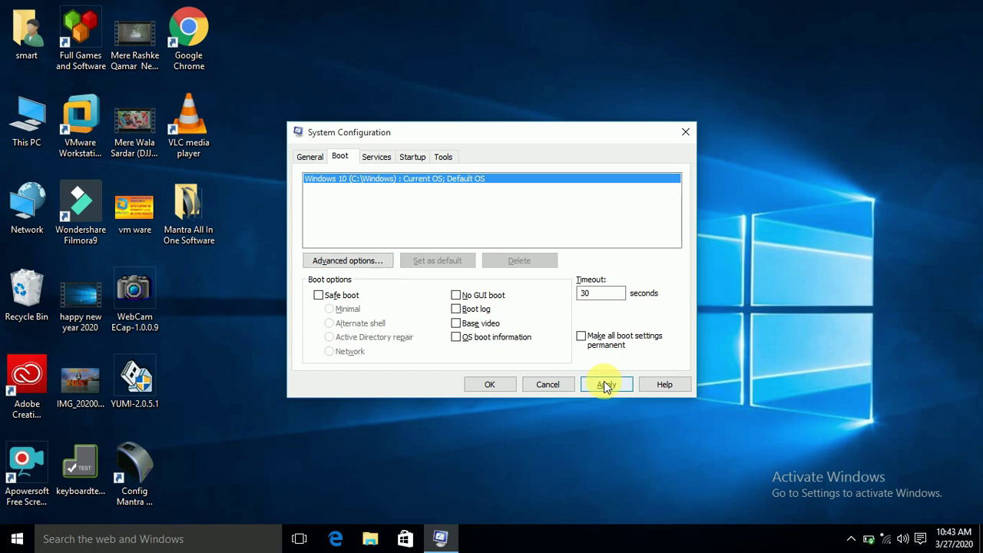
pyautogui.click(500, 387)
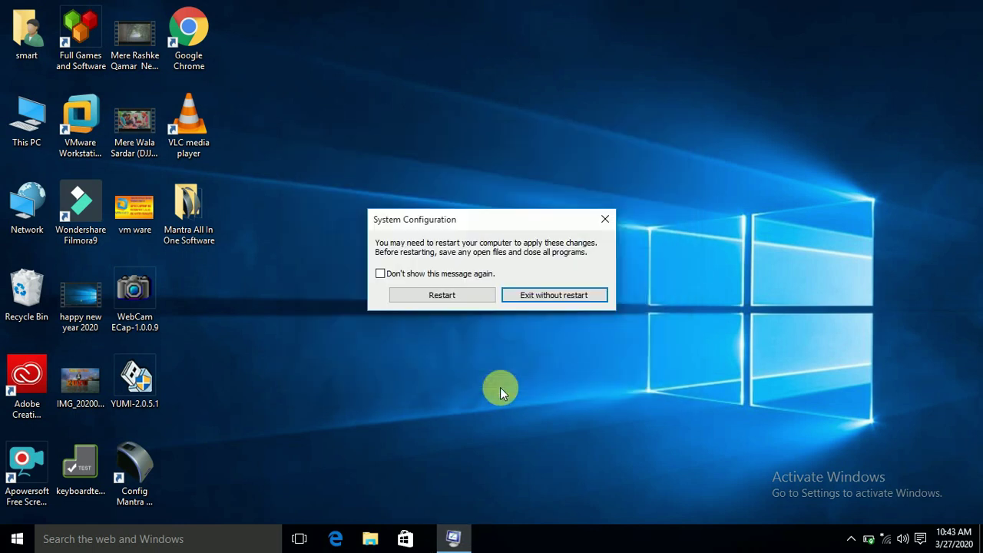
pyautogui.click(560, 296)
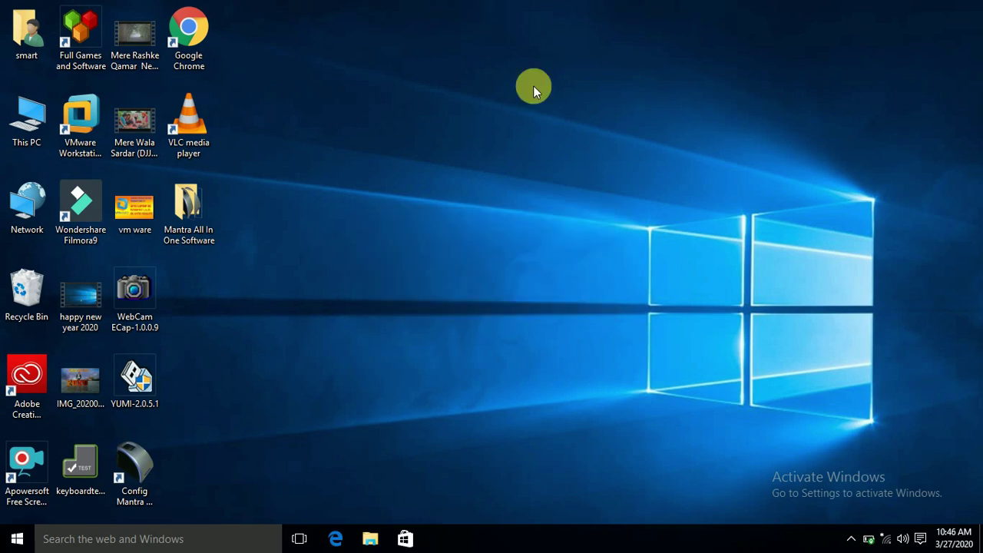
# Launch Task Manager with the taskmgr command and display the CPU performance graph in a maximized window.
pyautogui.press('super+r')
pyautogui.write('ta')
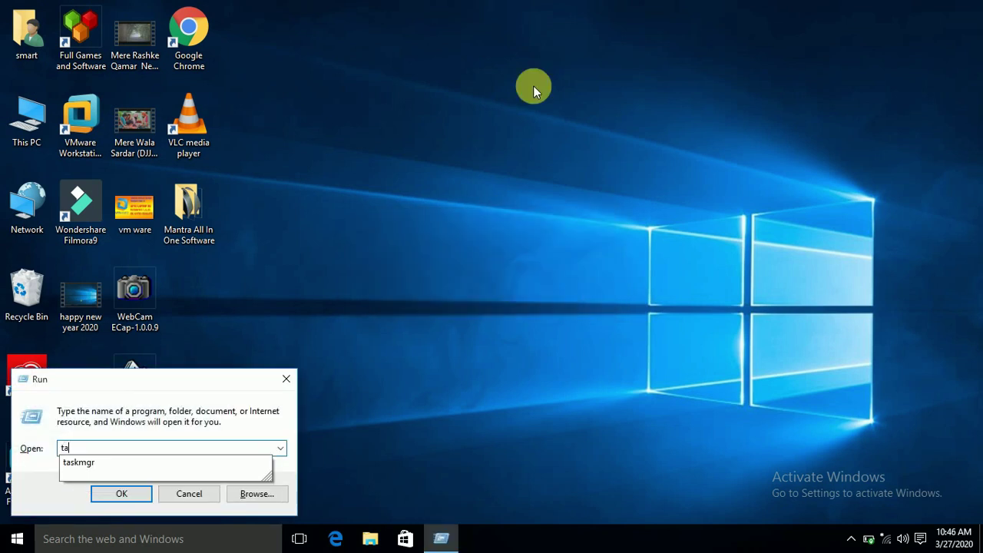
pyautogui.write('skmgr')
pyautogui.press('Return')
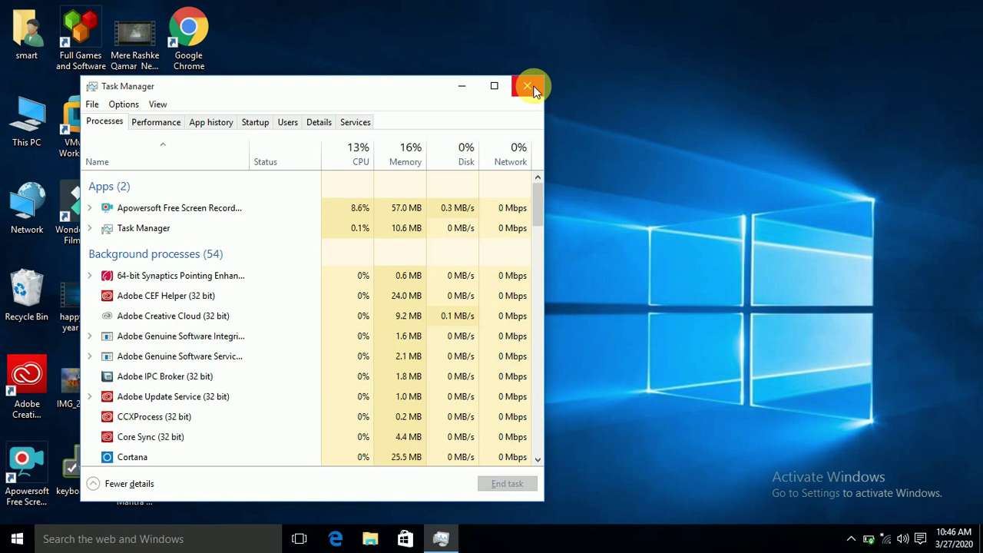
pyautogui.click(494, 85)
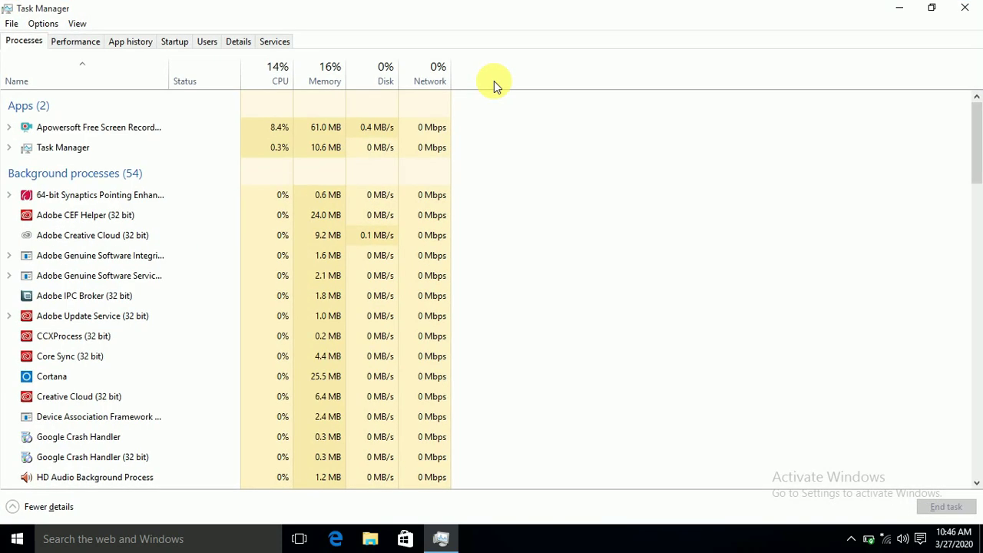
pyautogui.click(77, 41)
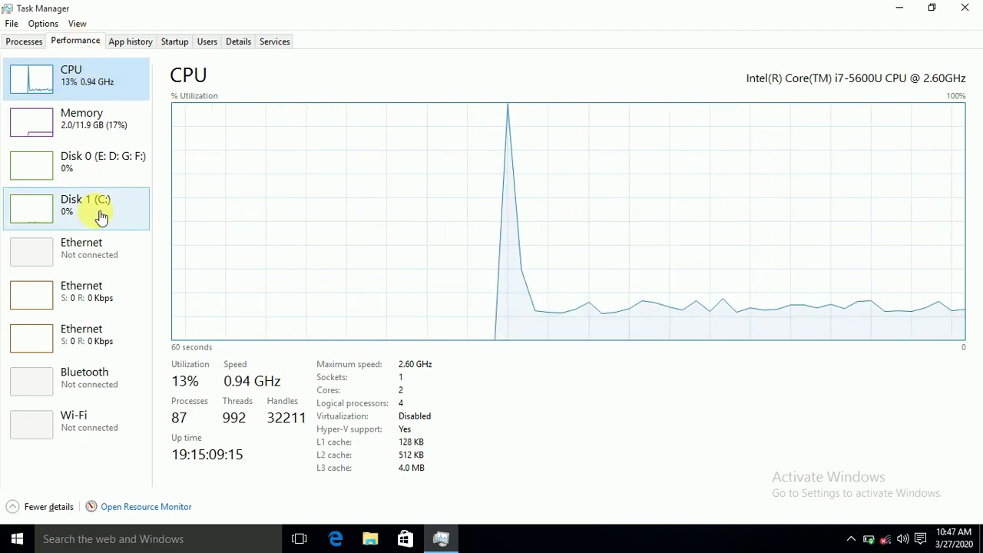
# Open Resource Monitor from Task Manager, maximize it and display its CPU details.
pyautogui.click(136, 508)
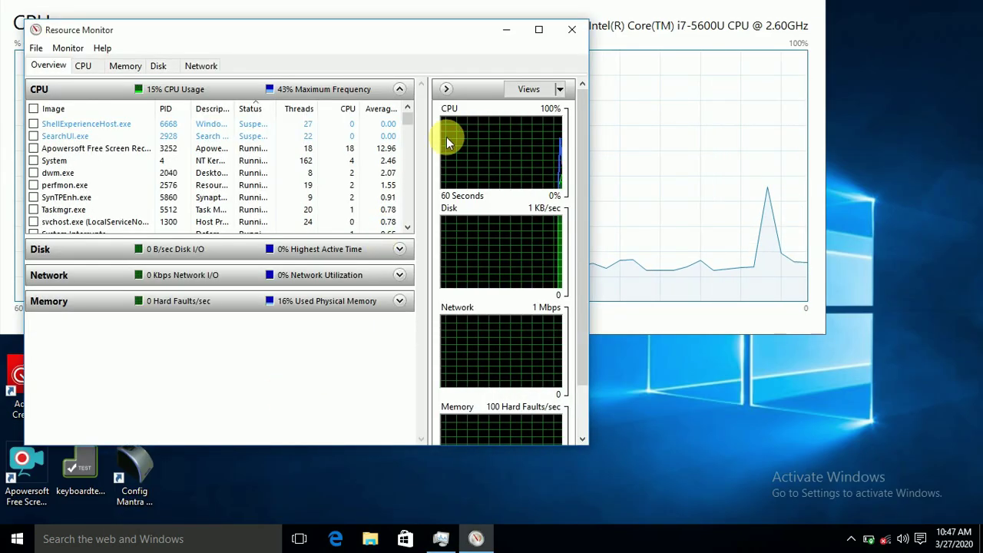
pyautogui.click(540, 30)
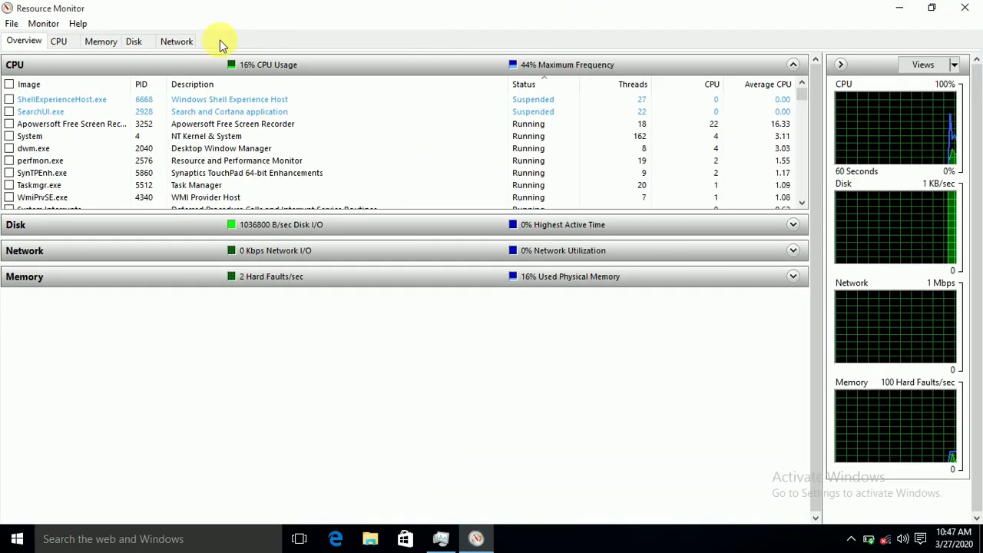
pyautogui.click(60, 42)
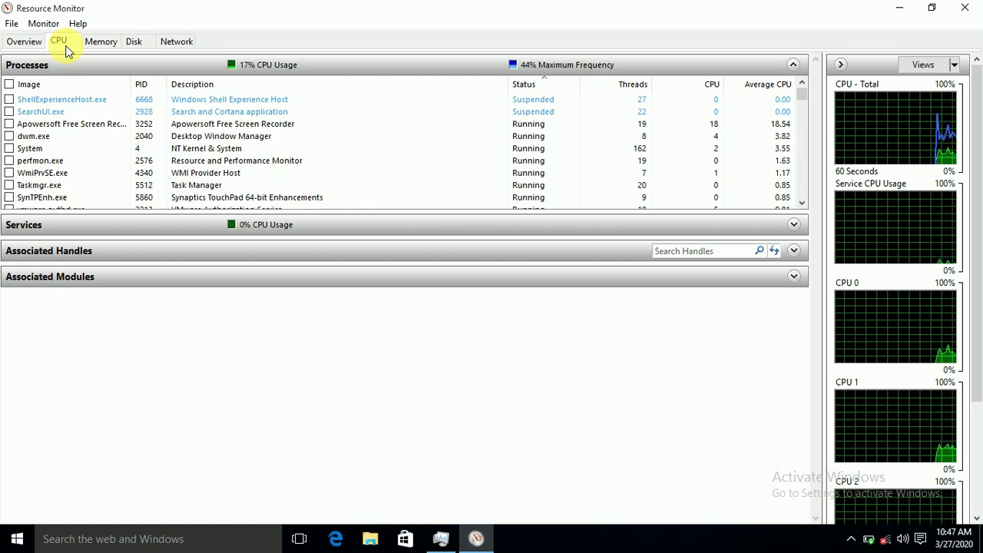
# Stop the live monitoring in Resource Monitor and expand the Services section of the CPU details.
pyautogui.click(11, 25)
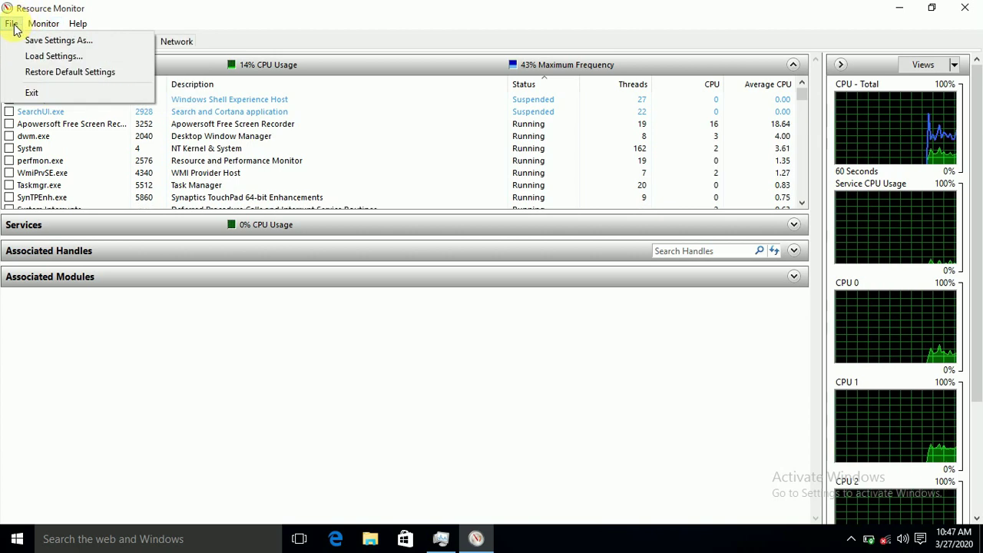
pyautogui.click(42, 25)
pyautogui.click(42, 25)
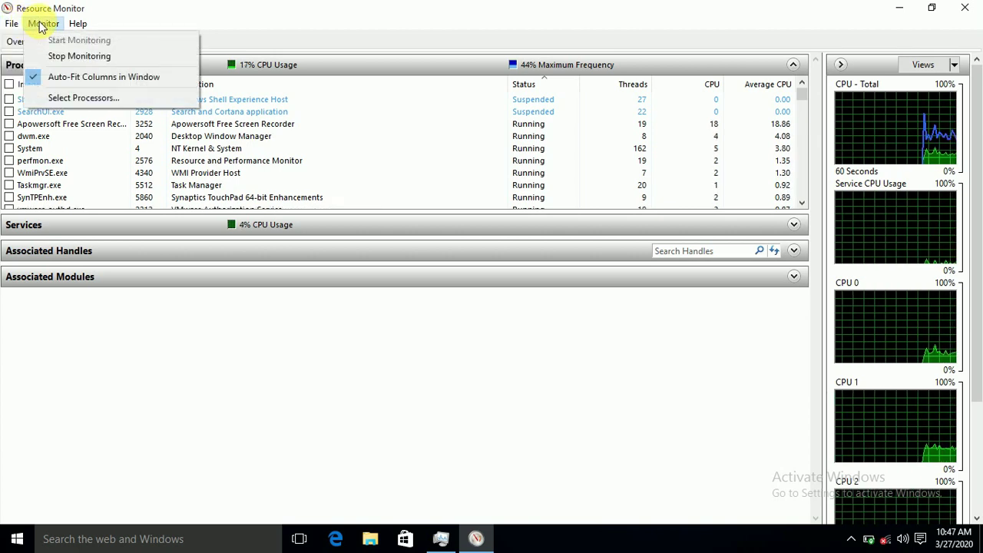
pyautogui.click(94, 60)
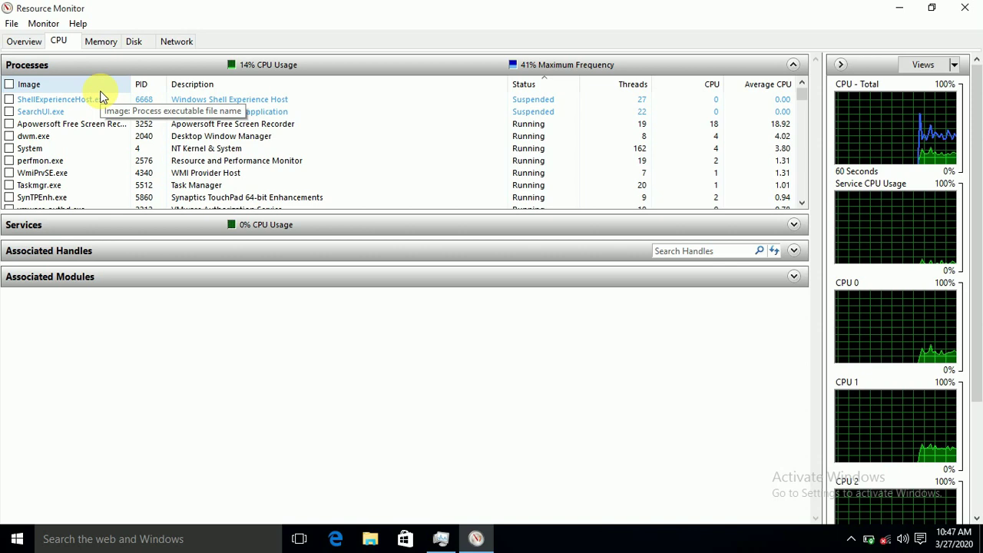
pyautogui.click(178, 225)
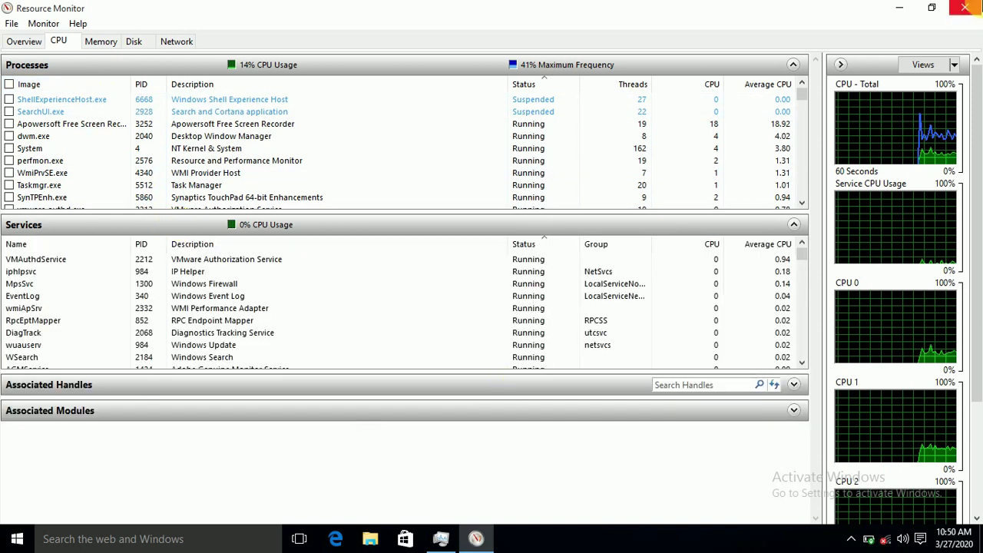
# Close Resource Monitor and Task Manager to return to the desktop.
pyautogui.click(965, 7)
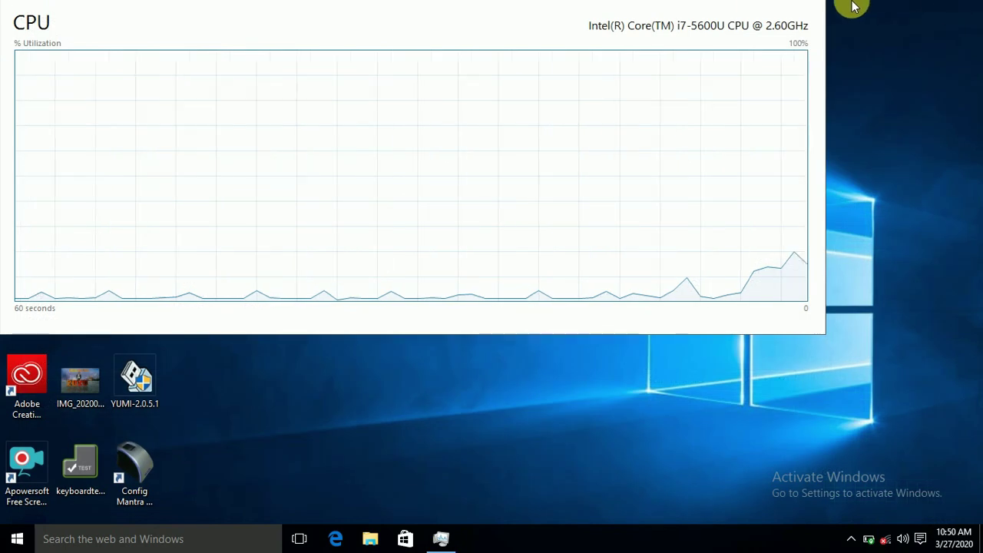
pyautogui.moveTo(558, 9); pyautogui.dragTo(604, 80)
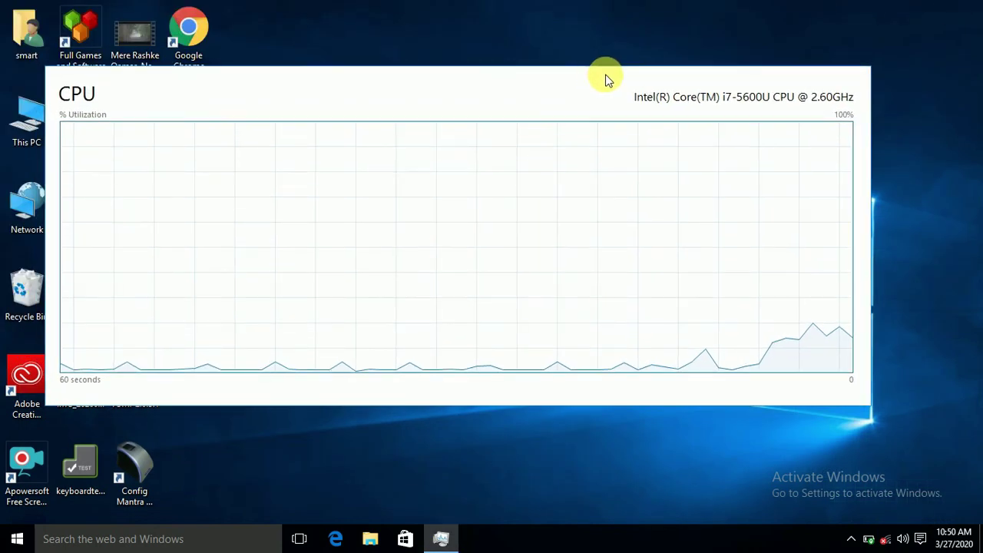
pyautogui.doubleClick(673, 91)
pyautogui.doubleClick(727, 79)
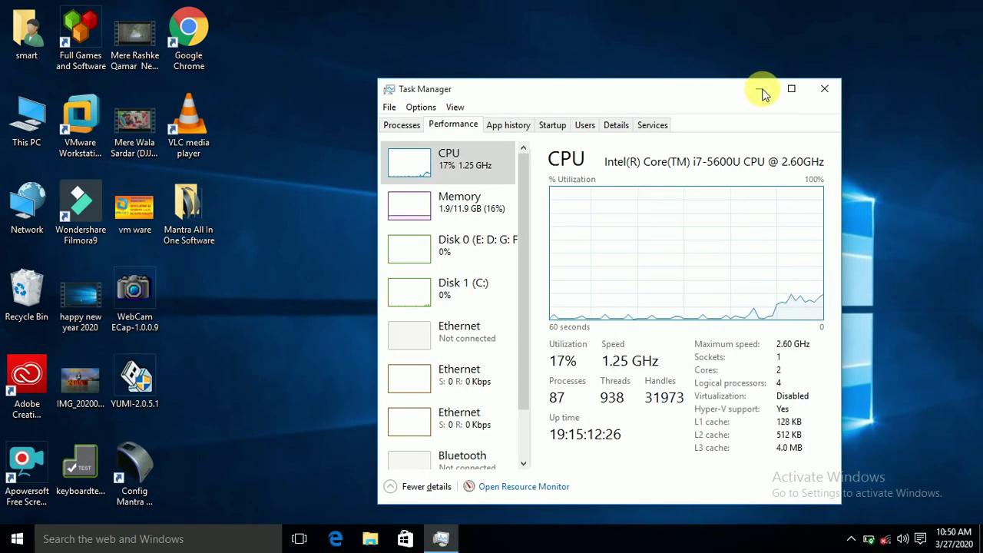
pyautogui.click(825, 89)
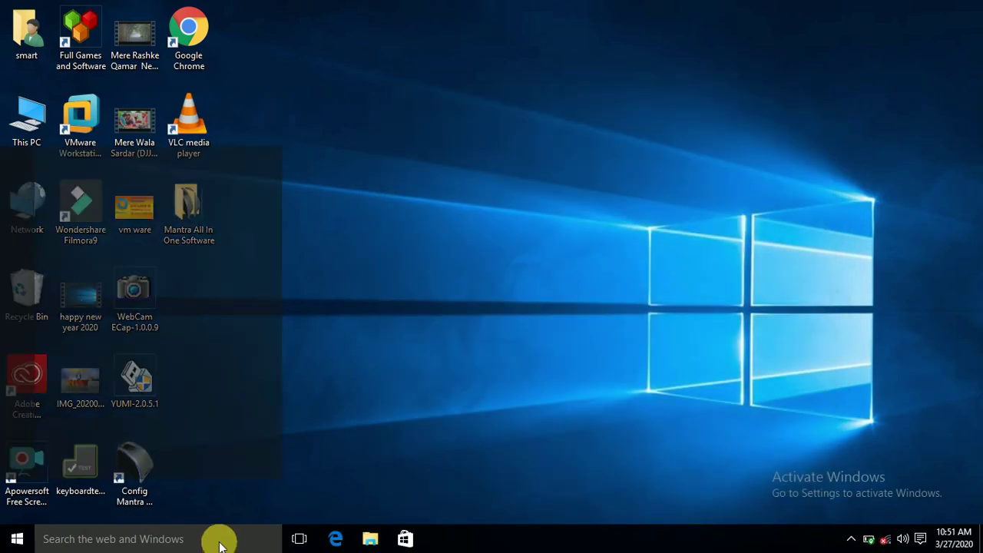
# Search Windows for "admini" and open Administrative Tools in a maximized window.
pyautogui.click(219, 539)
pyautogui.write('a')
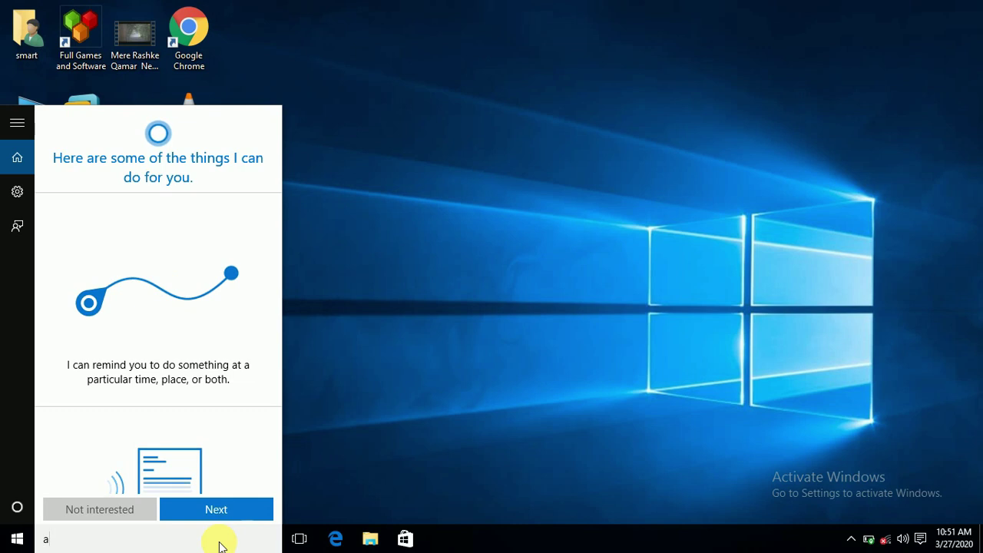
pyautogui.write('dmi')
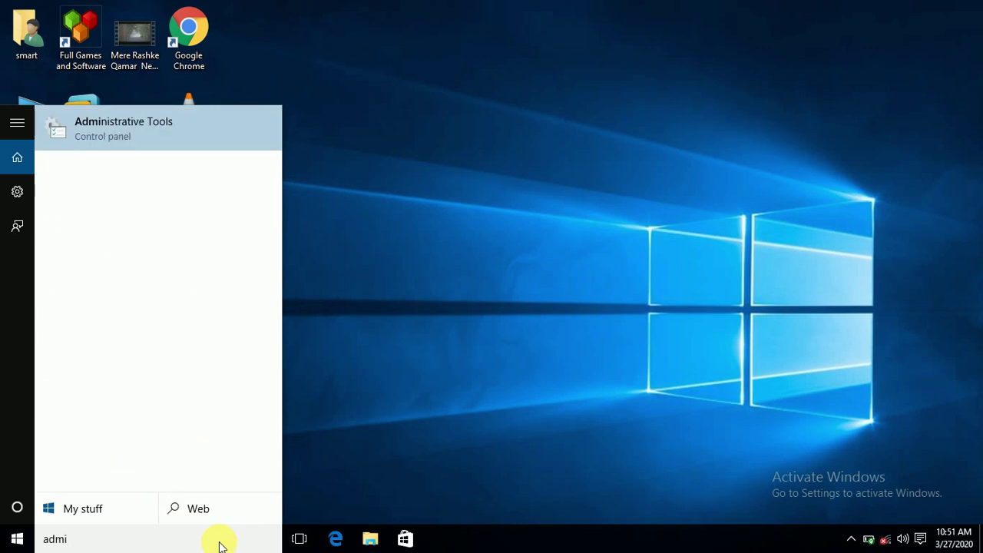
pyautogui.write('ni')
pyautogui.click(150, 126)
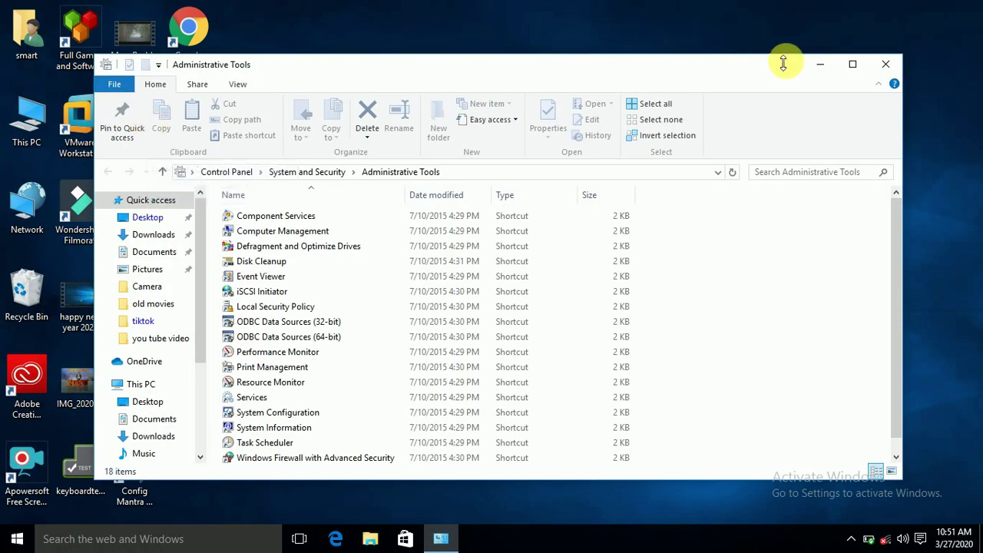
pyautogui.click(852, 69)
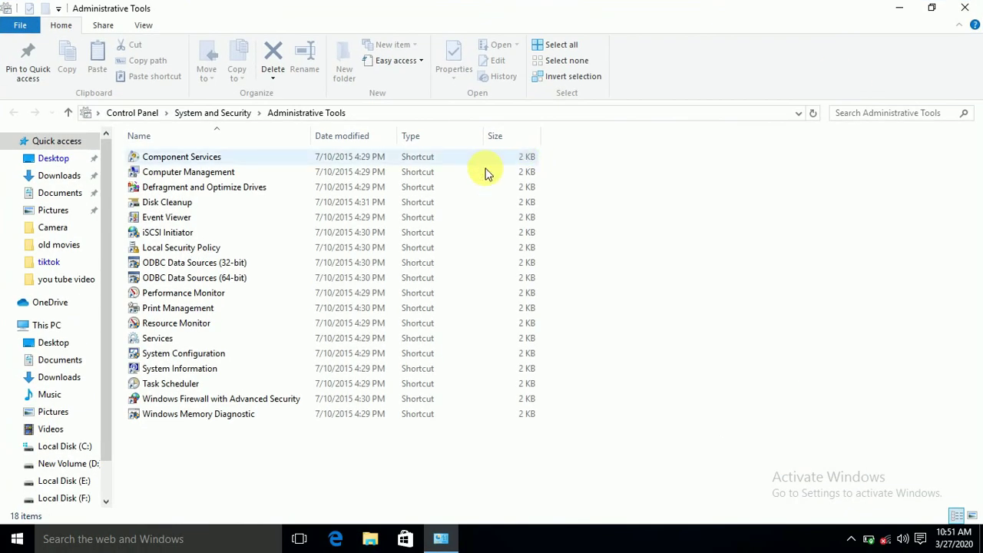
# Open Performance Monitor from the Administrative Tools list and dismiss the counter warnings.
pyautogui.doubleClick(211, 301)
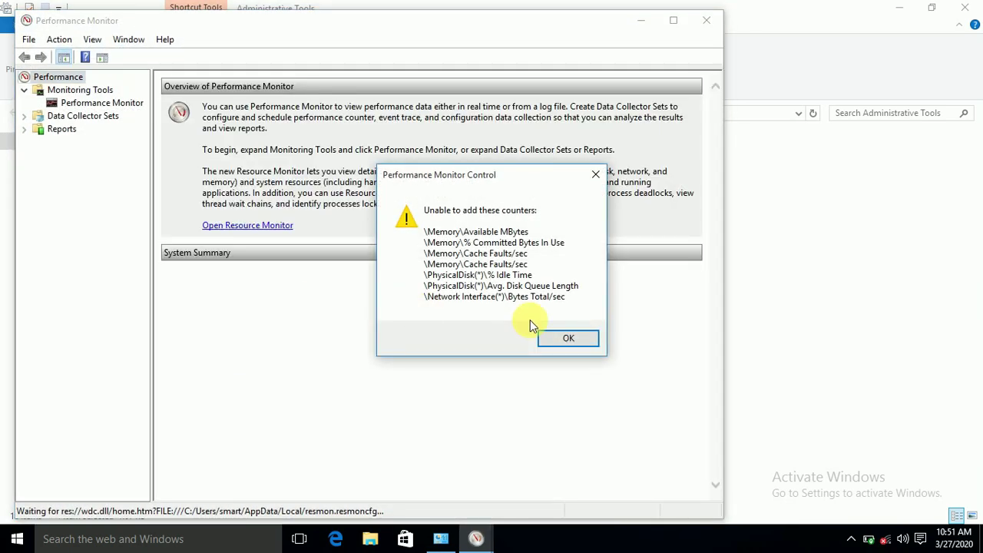
pyautogui.click(569, 339)
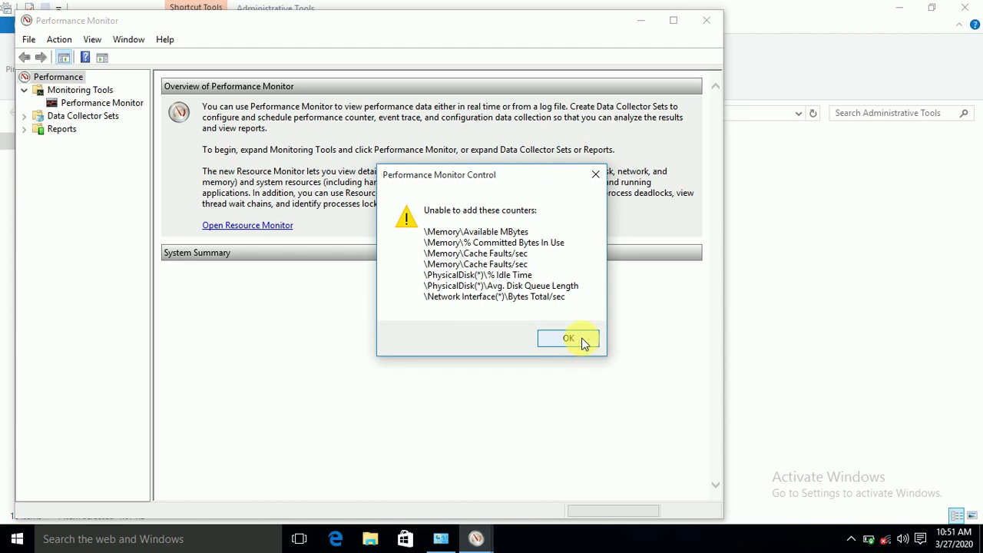
pyautogui.click(582, 341)
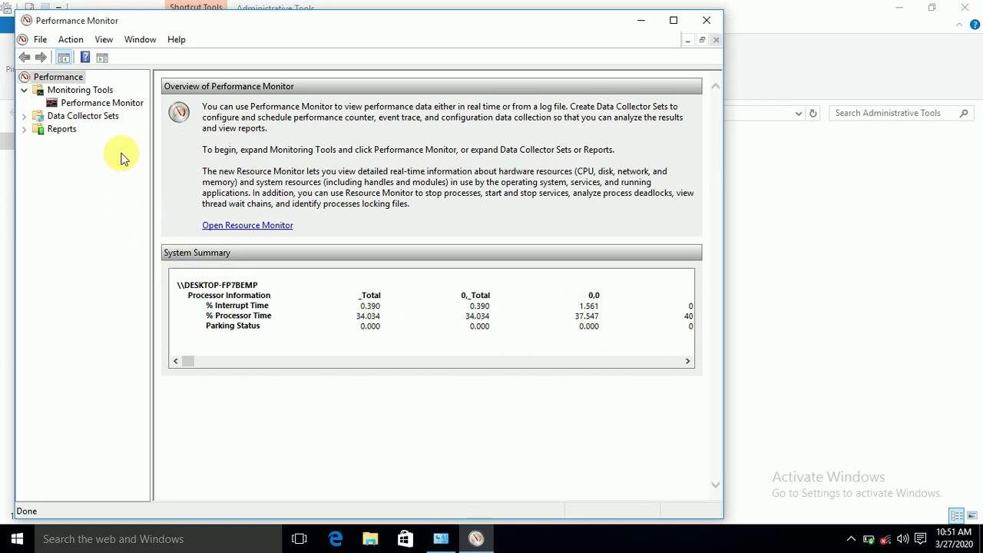
# Start a new User Defined data collector set named CPU, choosing manual (advanced) creation.
pyautogui.click(112, 121)
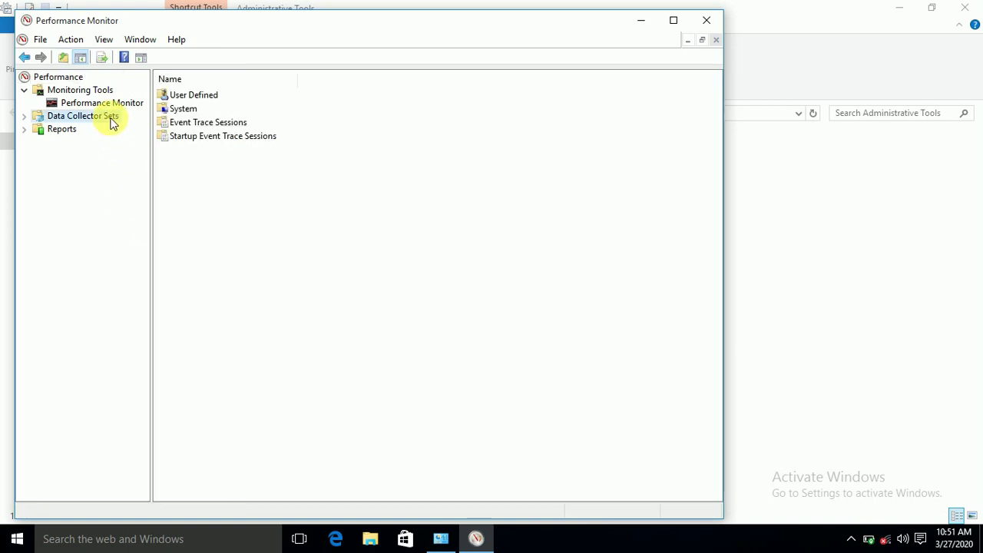
pyautogui.doubleClick(181, 97)
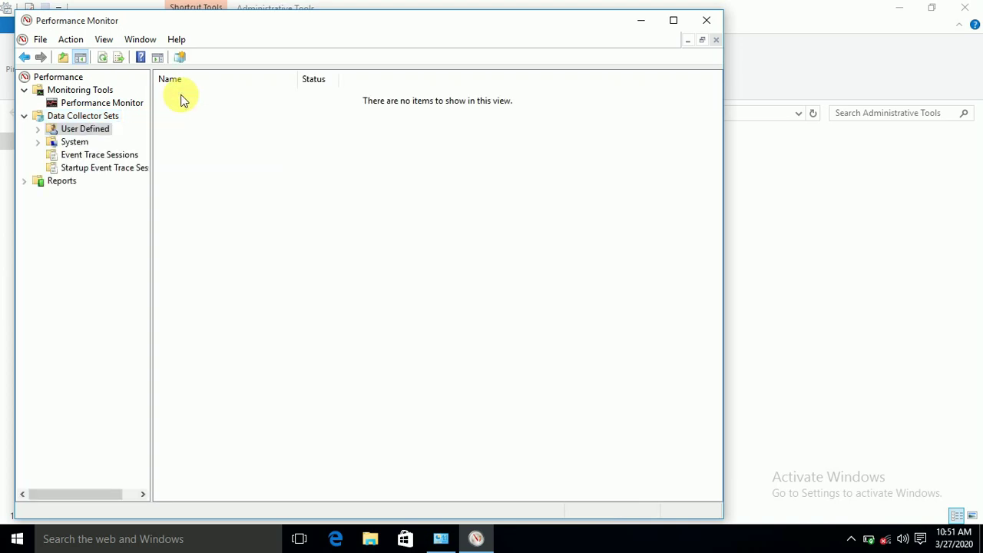
pyautogui.rightClick(216, 122)
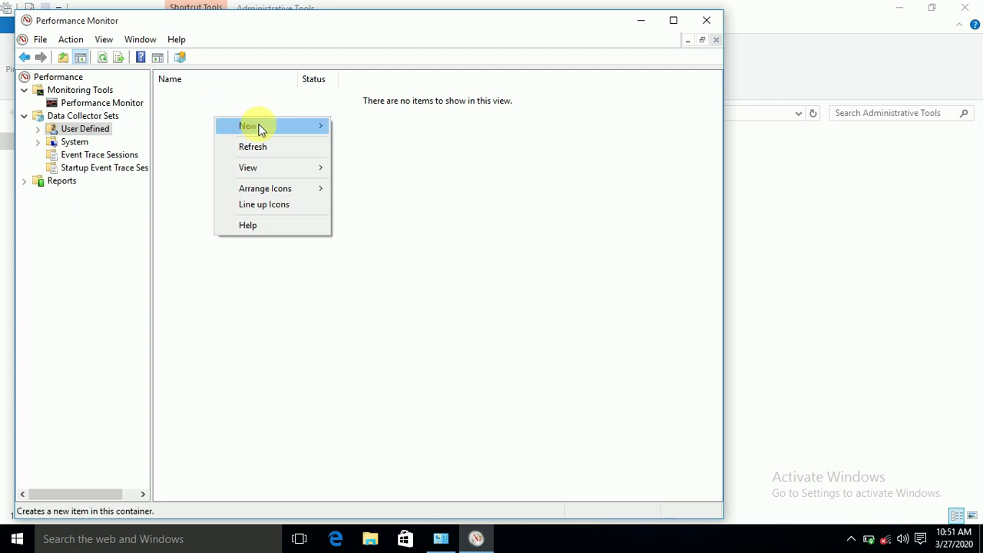
pyautogui.moveTo(260, 130)
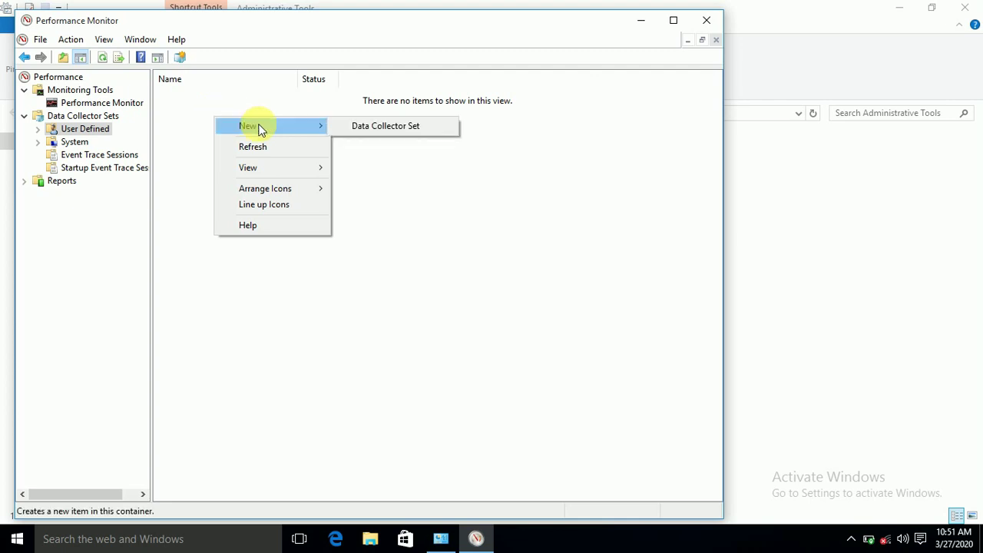
pyautogui.click(400, 126)
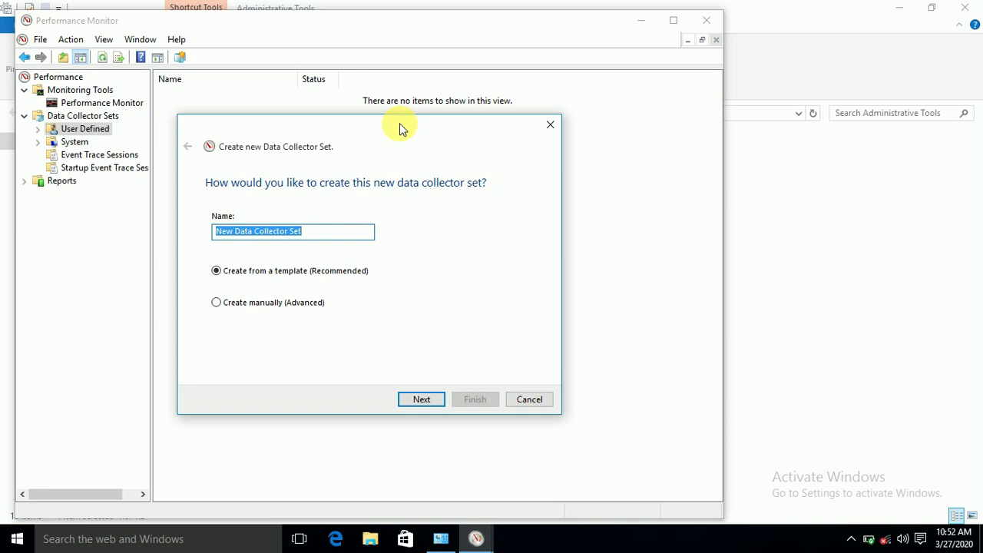
pyautogui.write('CPU')
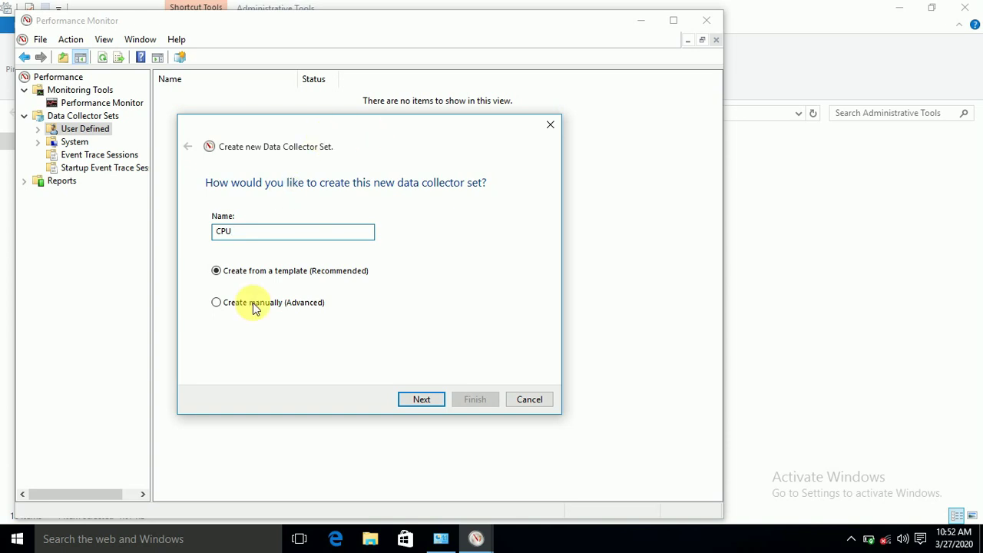
pyautogui.click(219, 303)
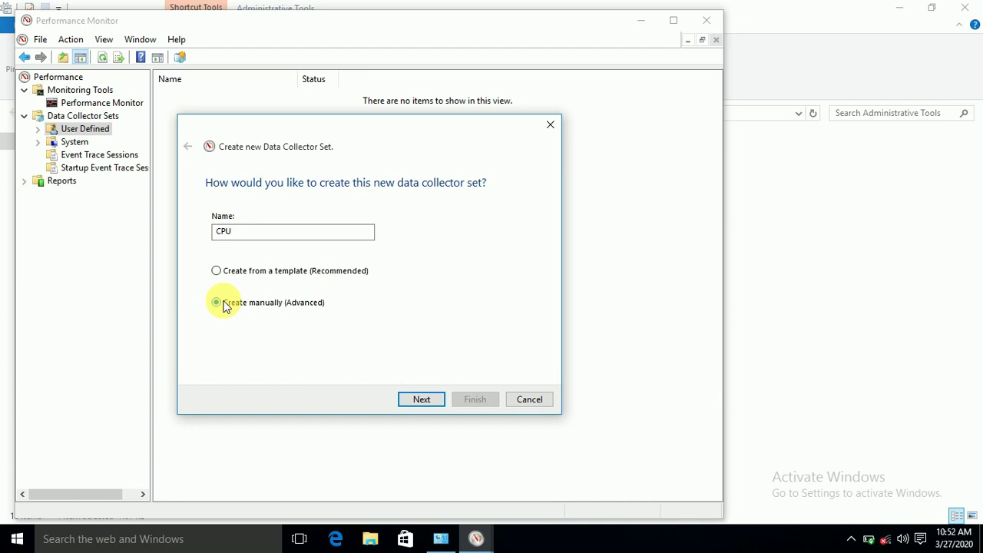
pyautogui.click(422, 400)
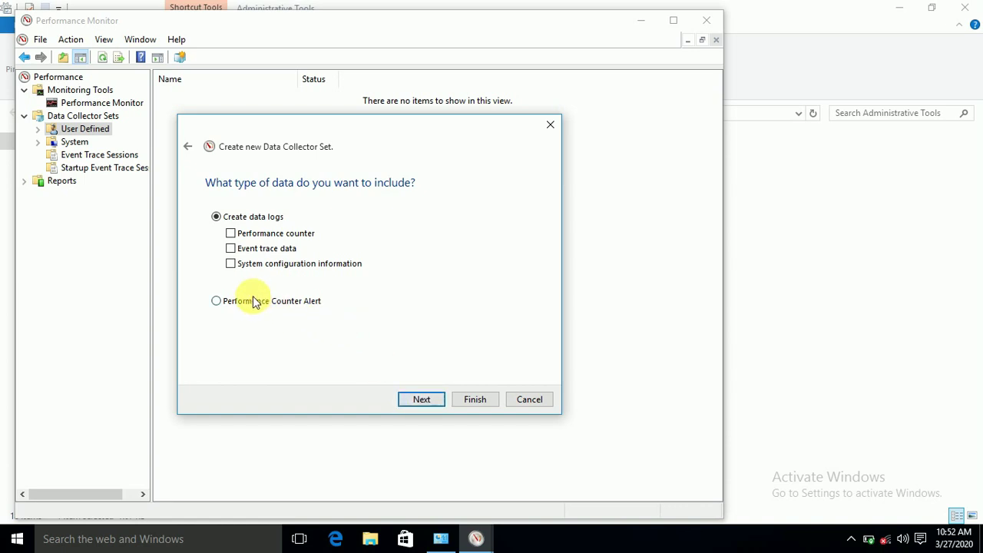
# Include performance counter data logs and add the Processor Information % Processor Performance counter for instance 0,3.
pyautogui.click(231, 233)
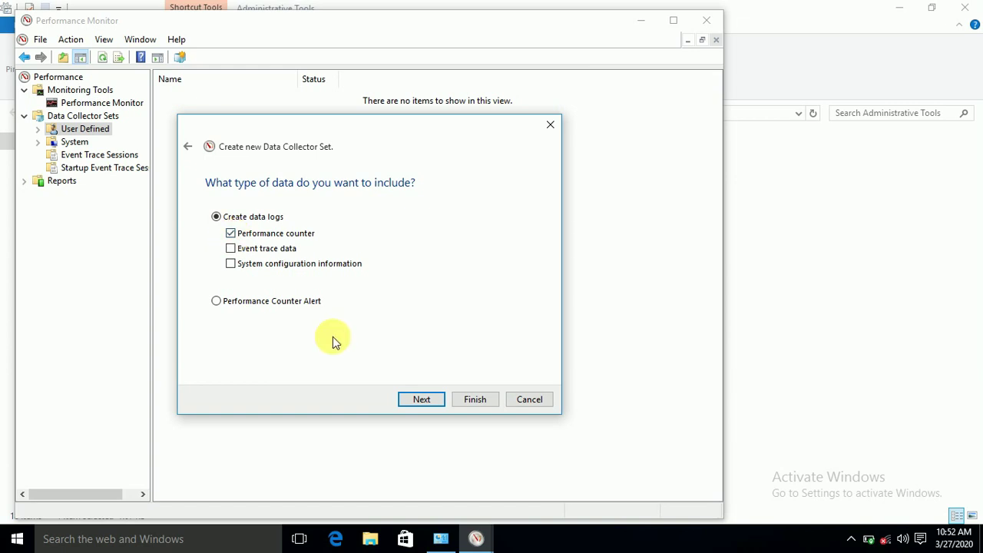
pyautogui.click(422, 399)
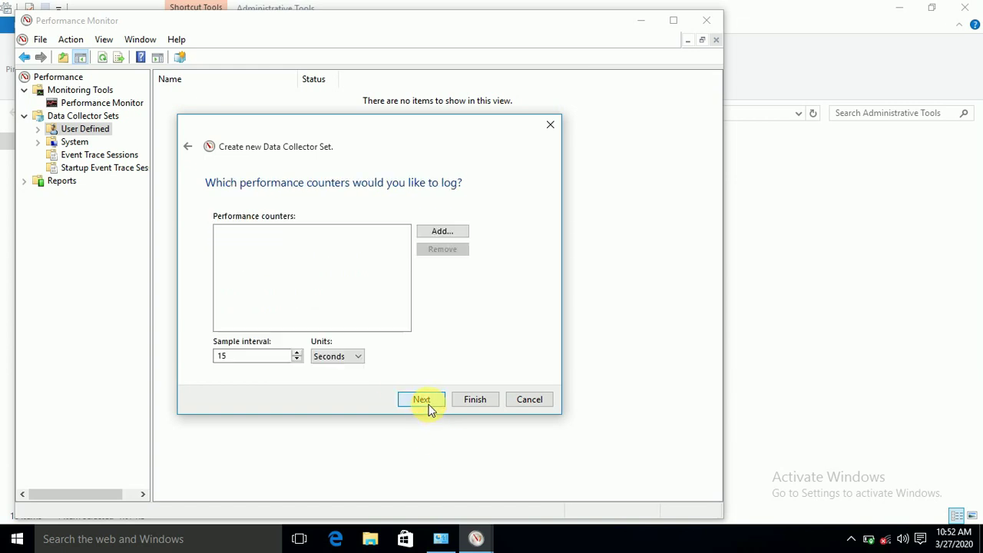
pyautogui.click(449, 234)
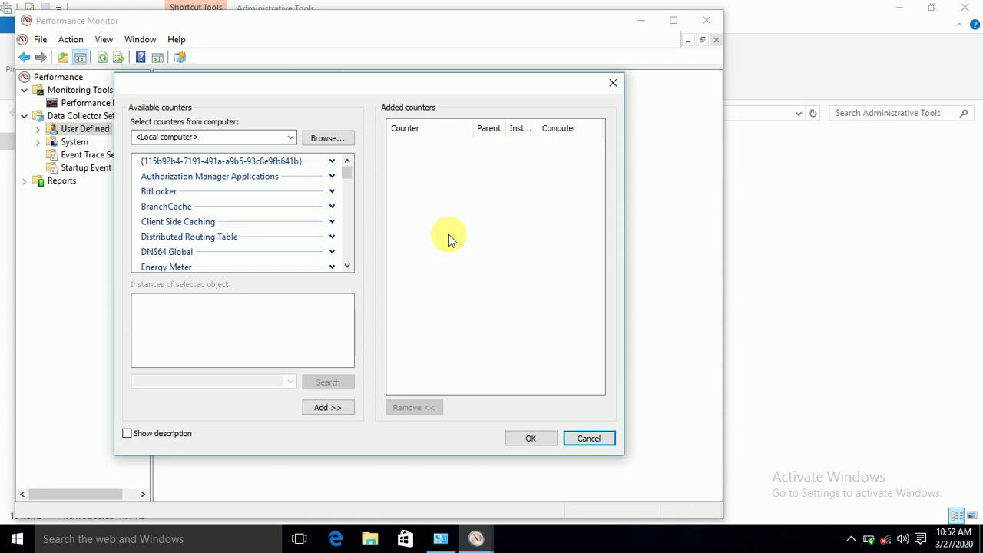
pyautogui.moveTo(347, 173); pyautogui.dragTo(351, 217)
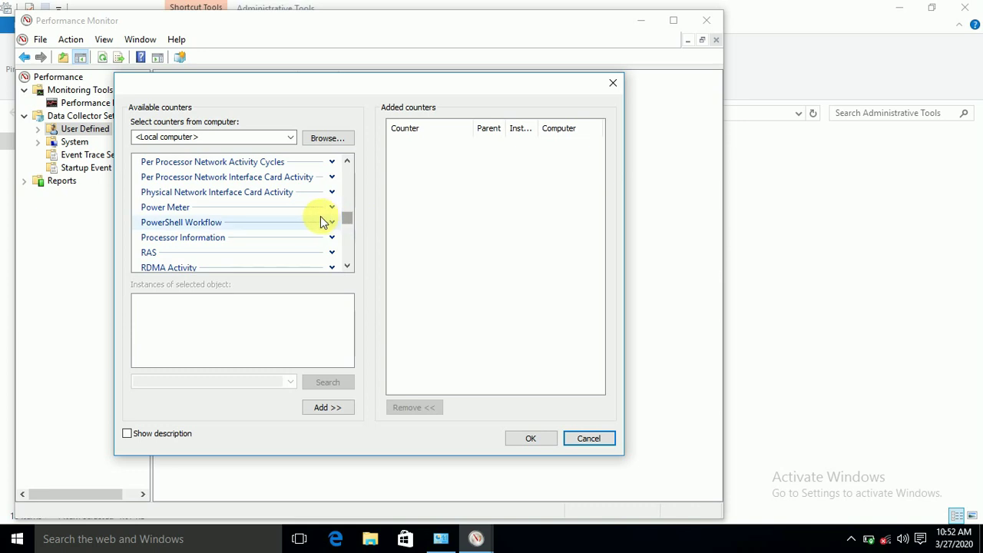
pyautogui.click(266, 237)
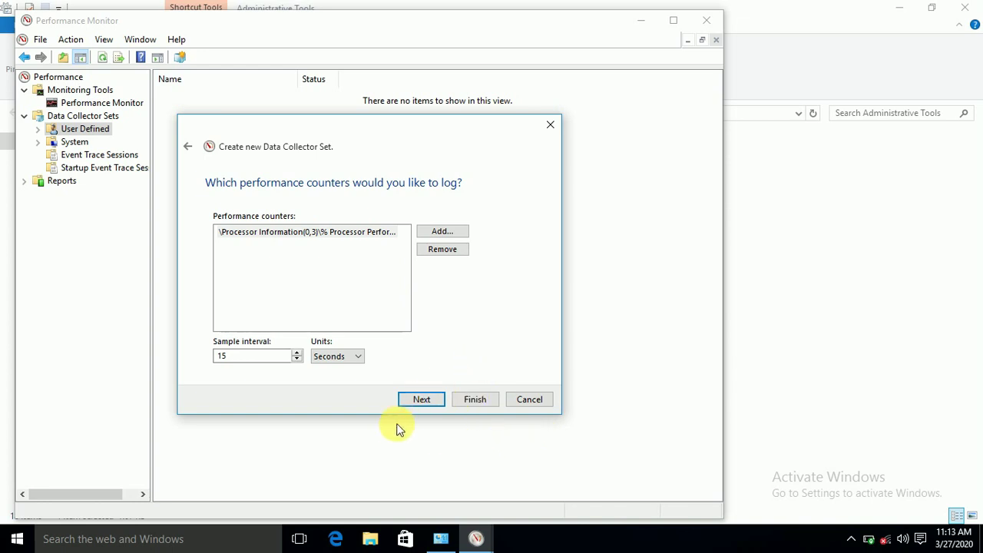
# Finish the CPU collector set with the default root directory and the Save and close option, then close Performance Monitor.
pyautogui.click(424, 401)
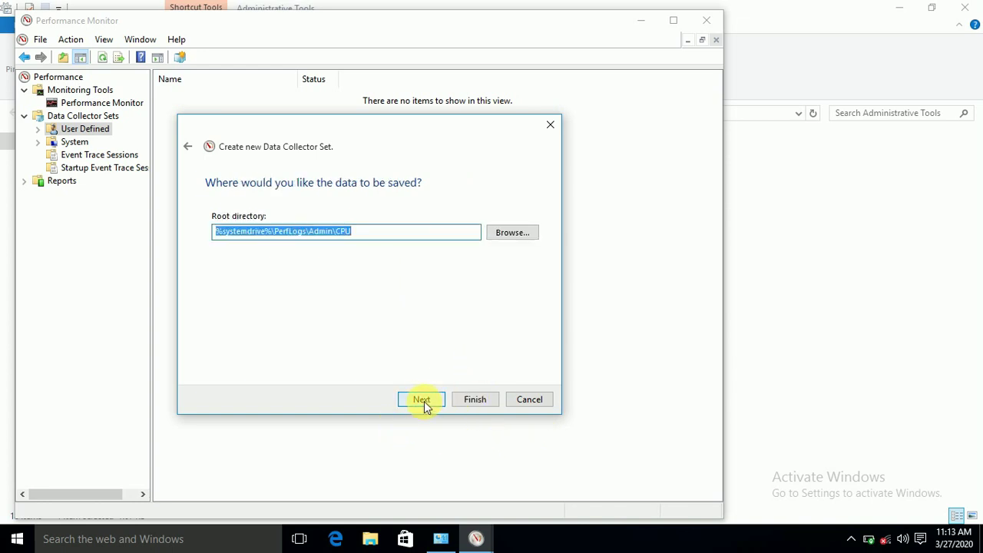
pyautogui.click(433, 401)
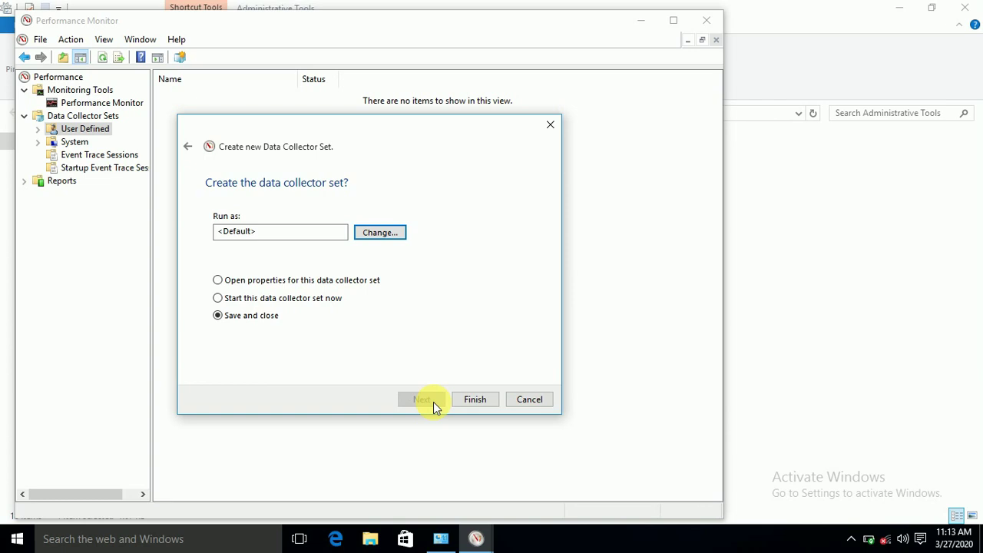
pyautogui.click(474, 400)
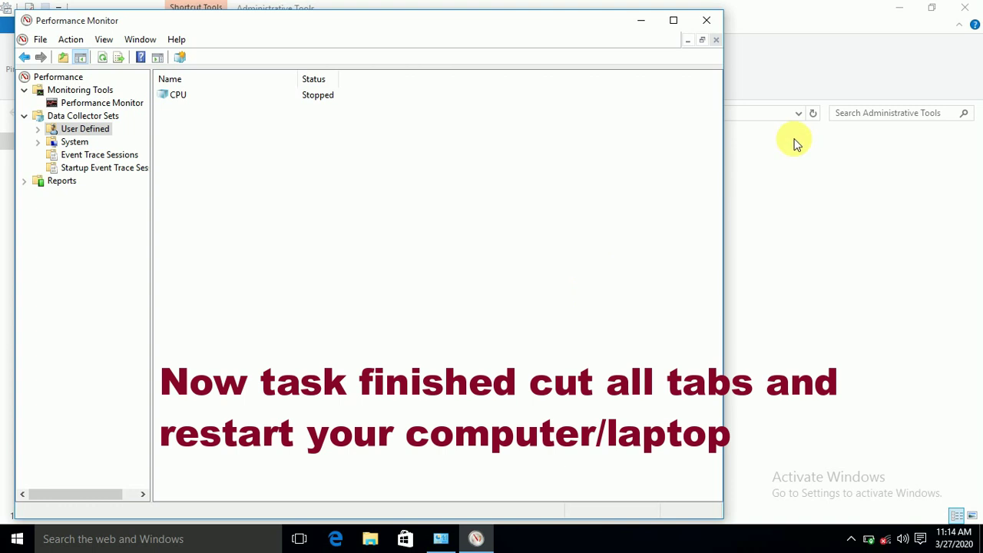
pyautogui.click(708, 22)
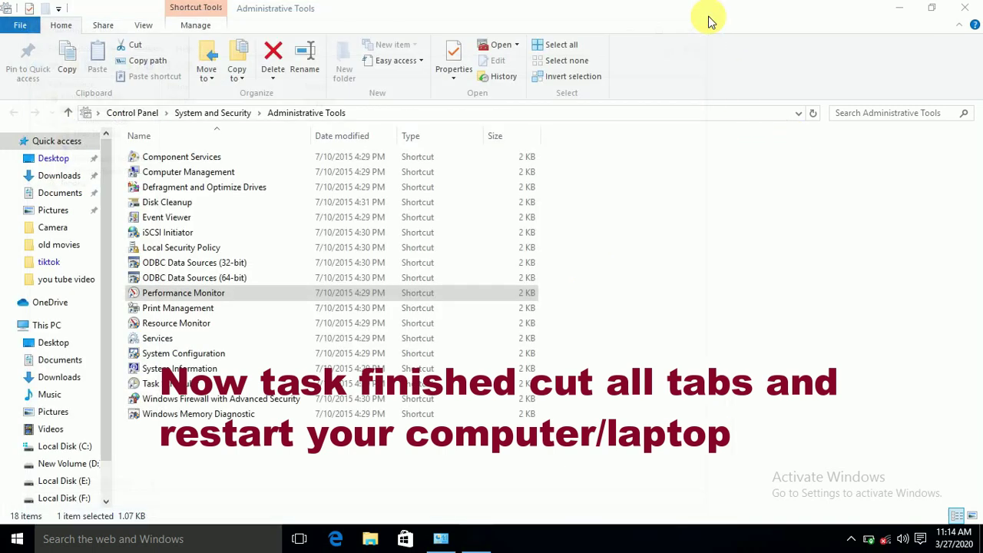